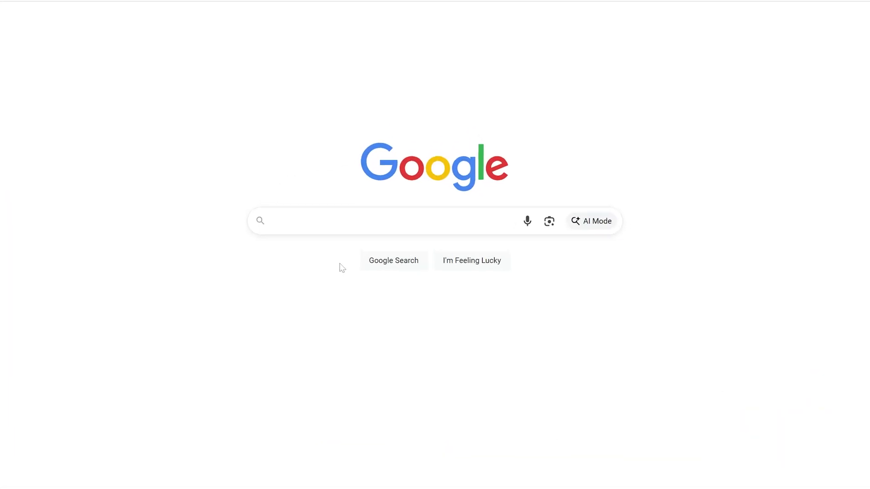
Search the web for "iris shaders" and open the Iris Shaders site at irisshaders.dev
{"action": "type", "text": "iris shaders"}
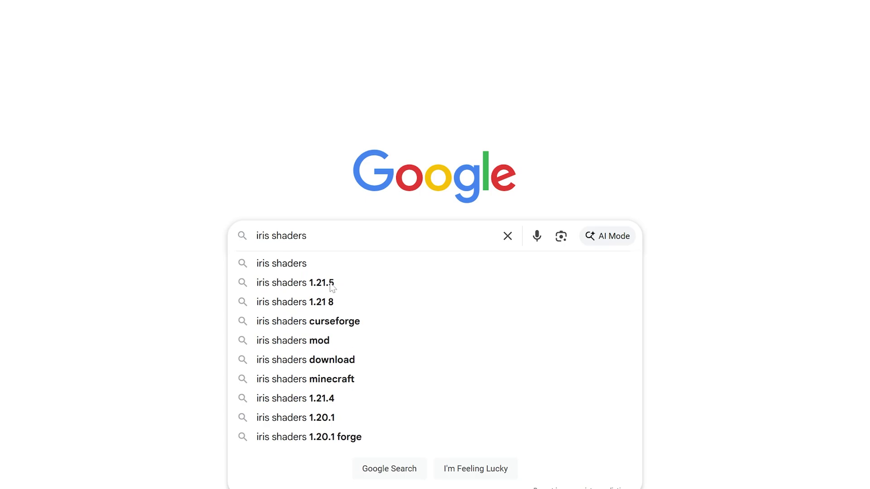
{"action": "key", "text": "Return"}
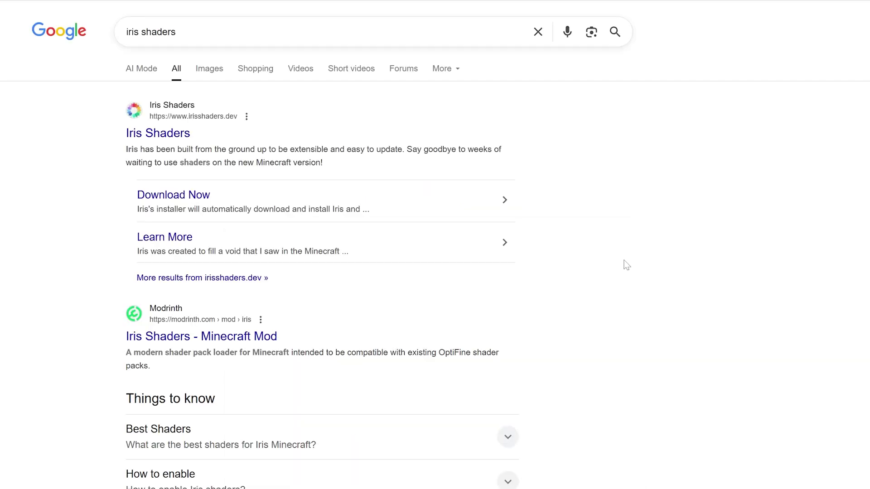
{"action": "left_click", "coordinate": [168, 136]}
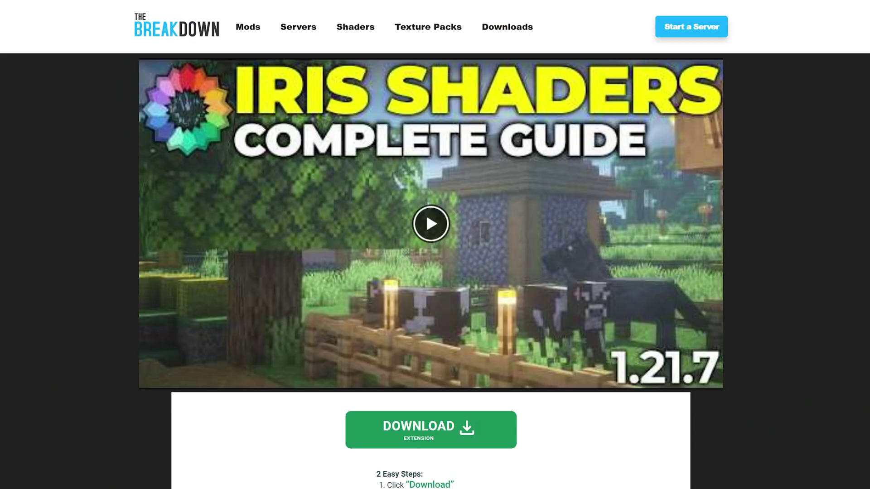
Download the Iris installer as a universal JAR and save Iris-Installer-3.2.1.jar to the Downloads folder
{"action": "scroll", "coordinate": [435, 245], "scroll_direction": "down", "scroll_amount": 8}
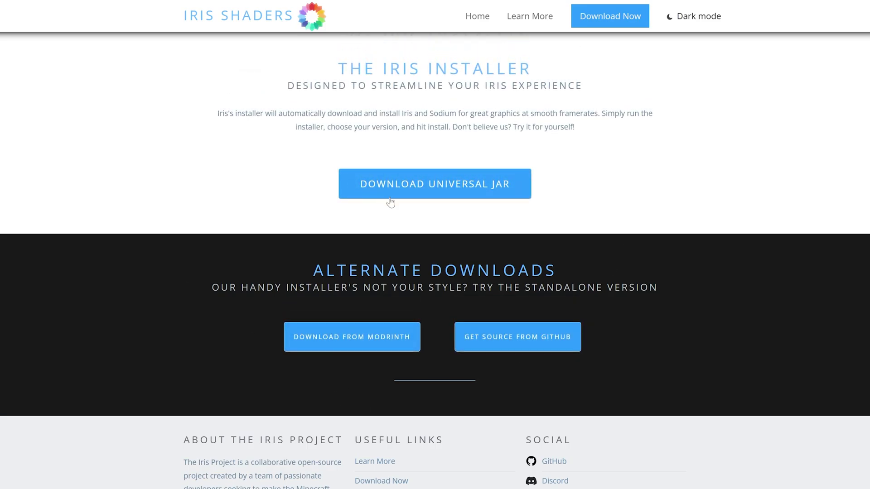
{"action": "left_click", "coordinate": [444, 190]}
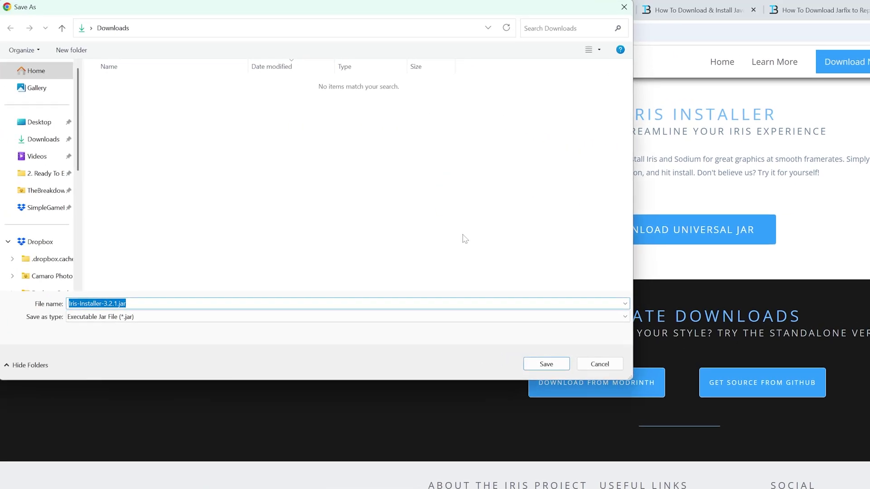
{"action": "left_click", "coordinate": [546, 365]}
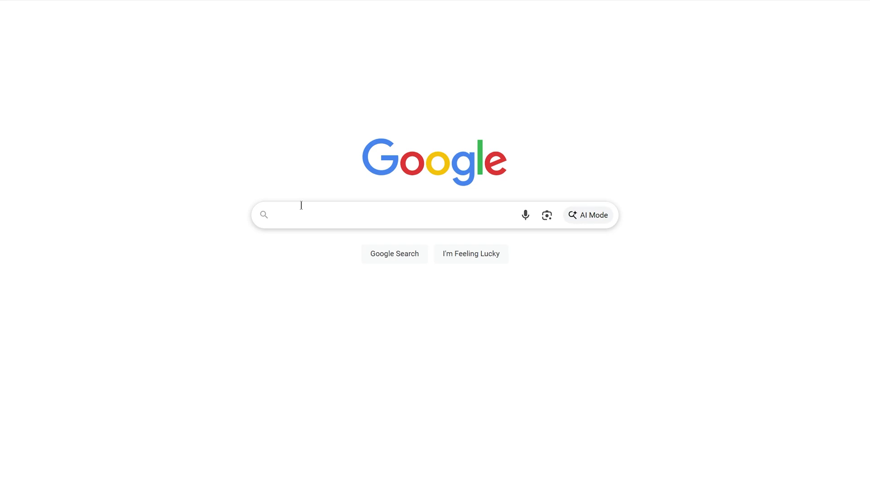
Search the web for "shader packs minecraft"
{"action": "type", "text": "s"}
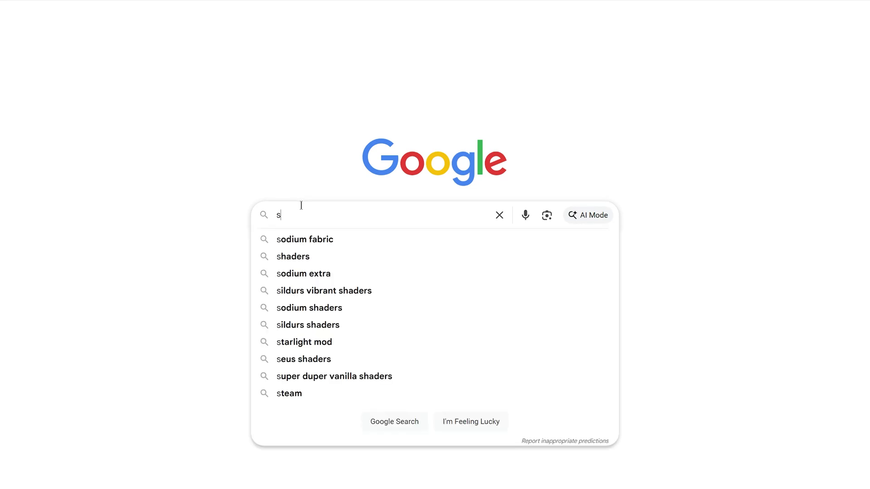
{"action": "type", "text": "hader packs minecraft"}
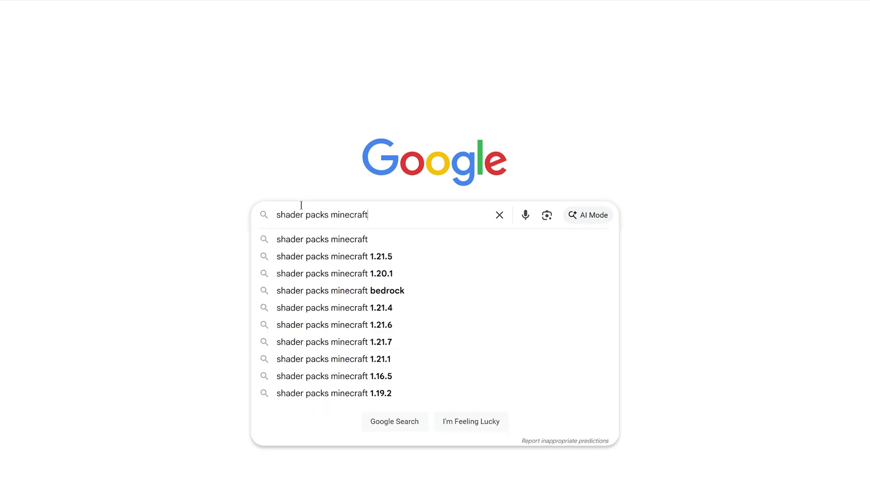
{"action": "key", "text": "Return"}
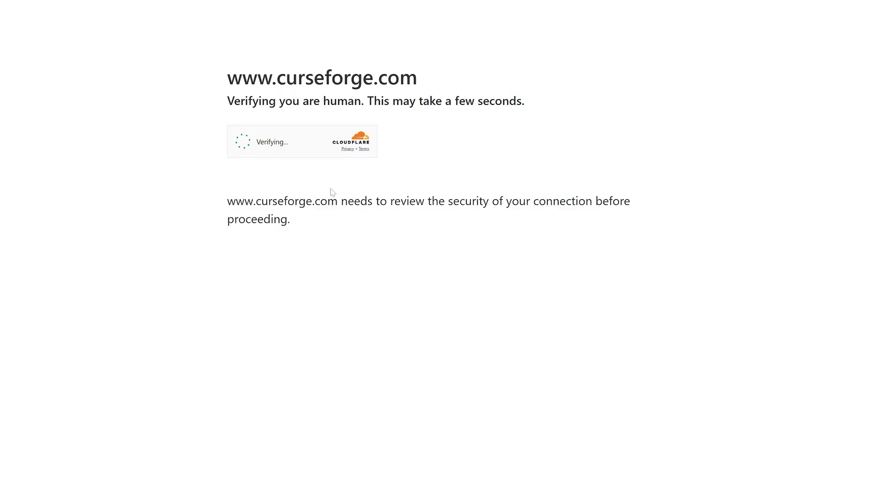
Browse the shader packs listed on CurseForge and in the article "The Best Minecraft Shaders for 2025"
{"action": "scroll", "coordinate": [391, 56], "scroll_direction": "down", "scroll_amount": 5}
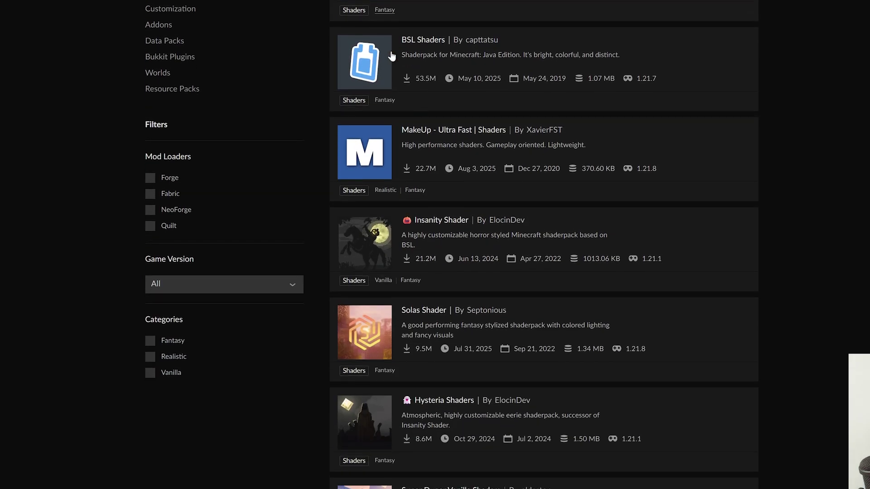
{"action": "scroll", "coordinate": [391, 55], "scroll_direction": "up", "scroll_amount": 5}
{"action": "scroll", "coordinate": [392, 56], "scroll_direction": "down", "scroll_amount": 5}
{"action": "scroll", "coordinate": [392, 56], "scroll_direction": "up", "scroll_amount": 5}
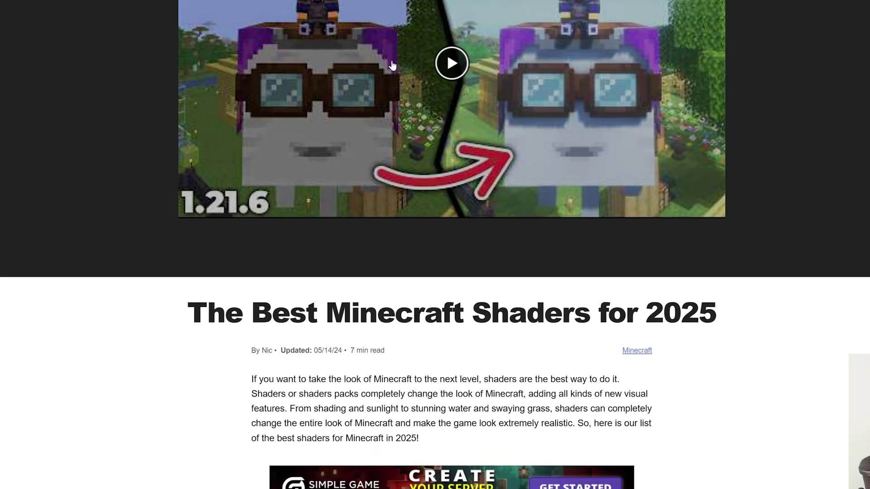
{"action": "scroll", "coordinate": [393, 65], "scroll_direction": "down", "scroll_amount": 18}
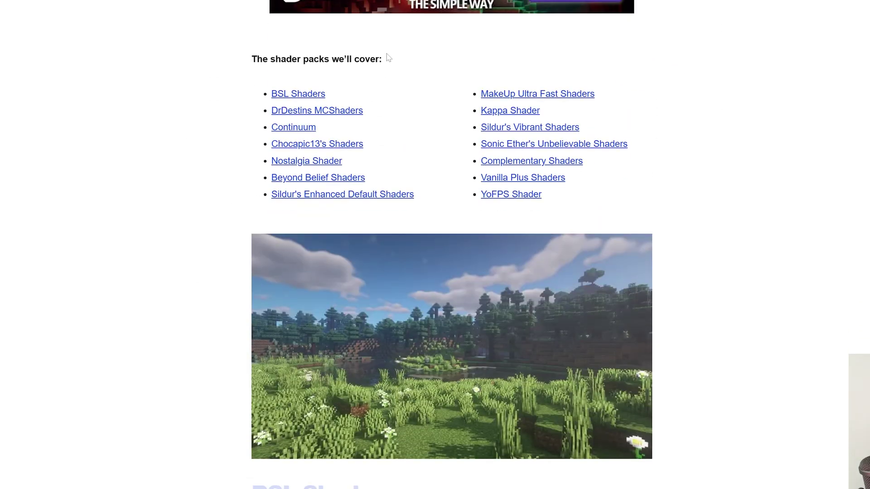
{"action": "scroll", "coordinate": [399, 55], "scroll_direction": "down", "scroll_amount": 8}
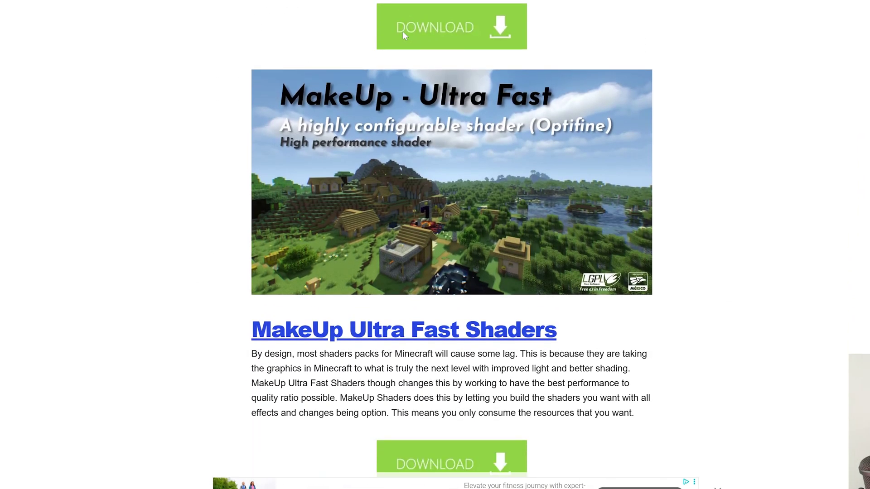
{"action": "scroll", "coordinate": [446, 209], "scroll_direction": "down", "scroll_amount": 20}
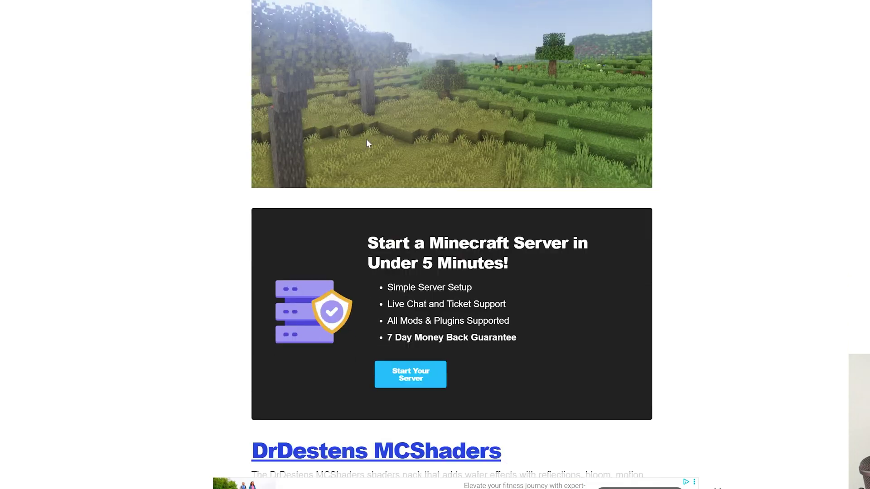
{"action": "scroll", "coordinate": [344, 79], "scroll_direction": "down", "scroll_amount": 20}
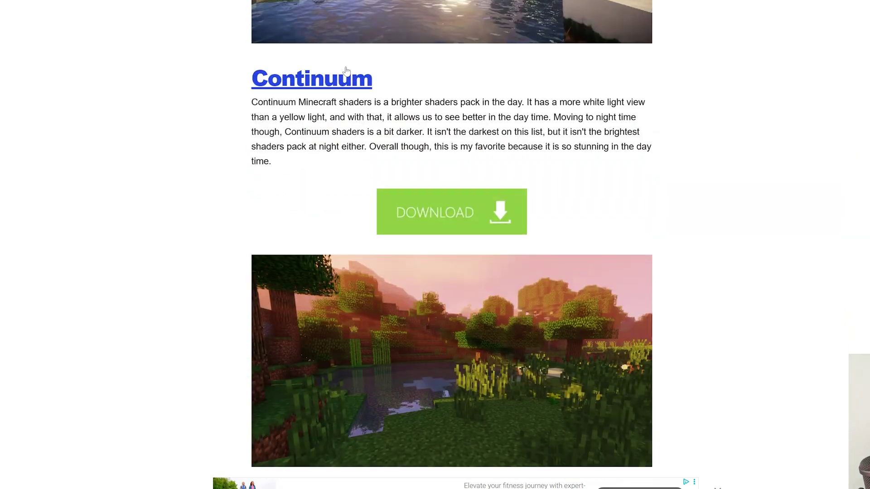
{"action": "scroll", "coordinate": [342, 61], "scroll_direction": "down", "scroll_amount": 20}
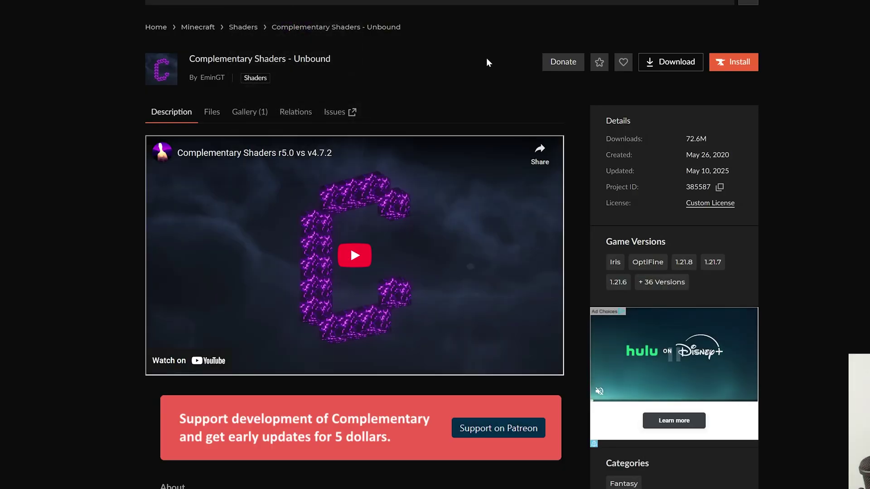
Download the Complementary Unbound r5.5.1 file from the Complementary Shaders - Unbound page and save it
{"action": "left_click", "coordinate": [211, 110]}
{"action": "scroll", "coordinate": [436, 66], "scroll_direction": "down", "scroll_amount": 4}
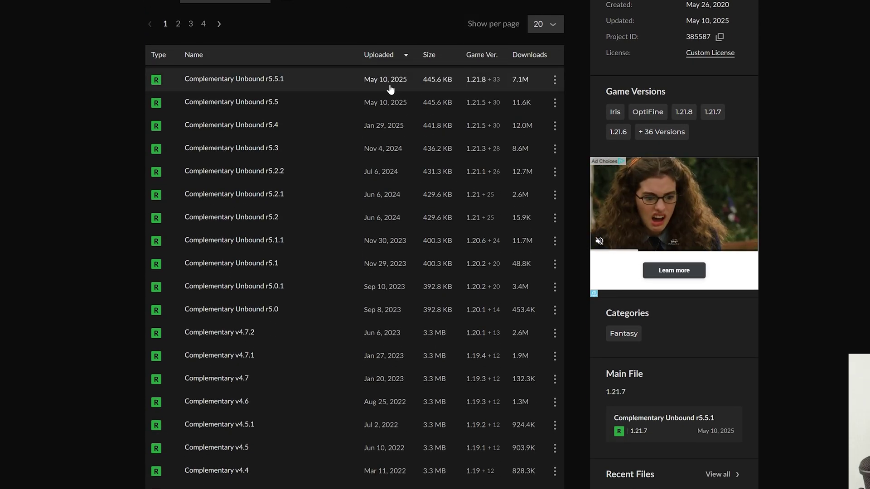
{"action": "left_click", "coordinate": [554, 81]}
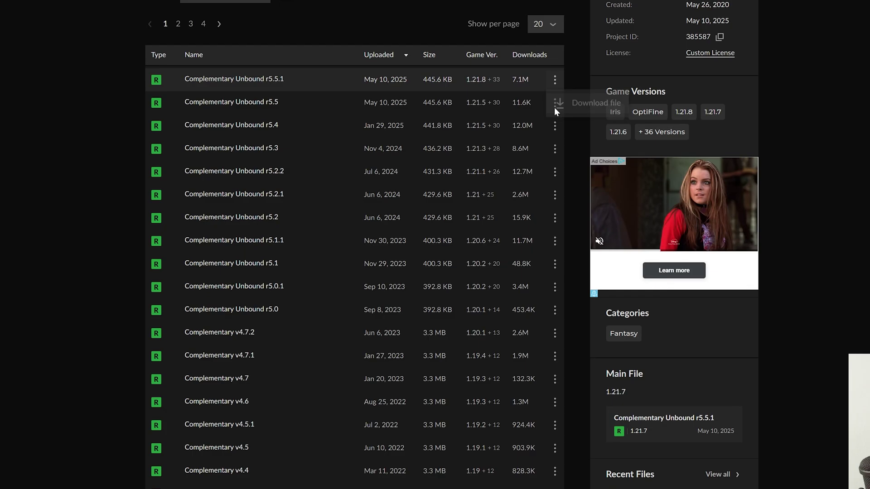
{"action": "left_click", "coordinate": [554, 107]}
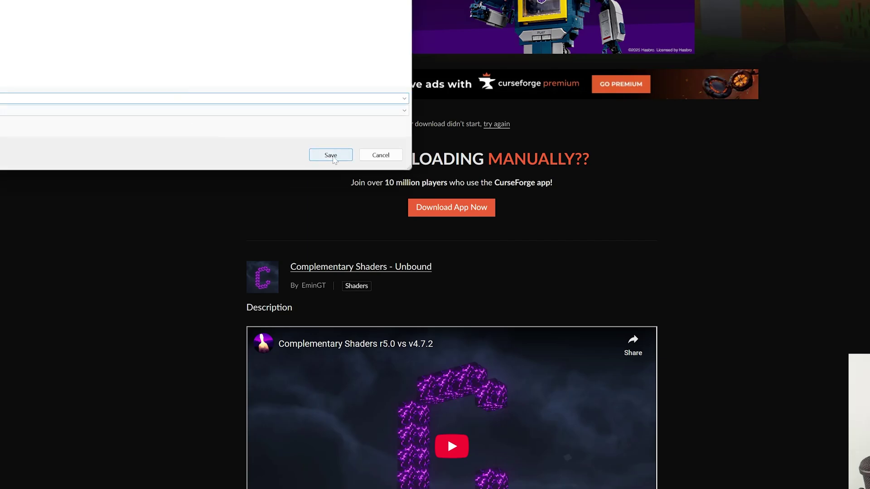
{"action": "left_click", "coordinate": [334, 159]}
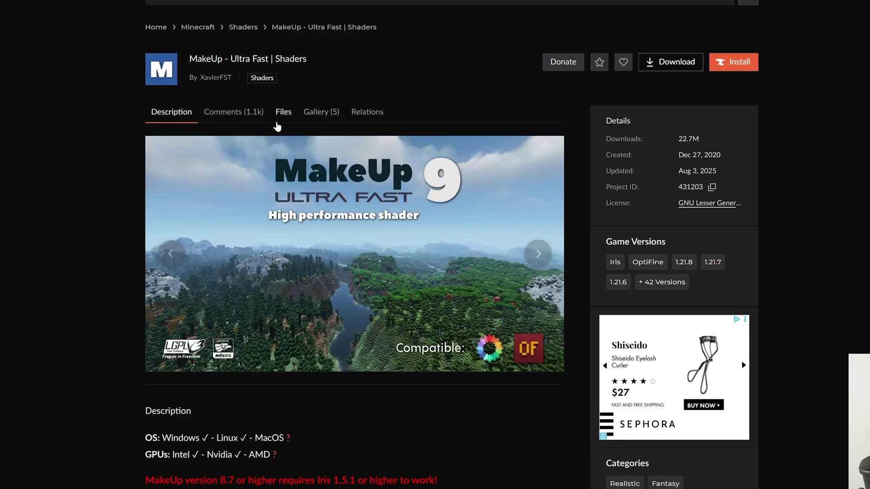
Download MakeUp-UltraFast-9.3b.zip from the file list of the MakeUp - Ultra Fast shaders page
{"action": "left_click", "coordinate": [277, 124]}
{"action": "scroll", "coordinate": [474, 130], "scroll_direction": "down", "scroll_amount": 2}
{"action": "scroll", "coordinate": [499, 131], "scroll_direction": "down", "scroll_amount": 1}
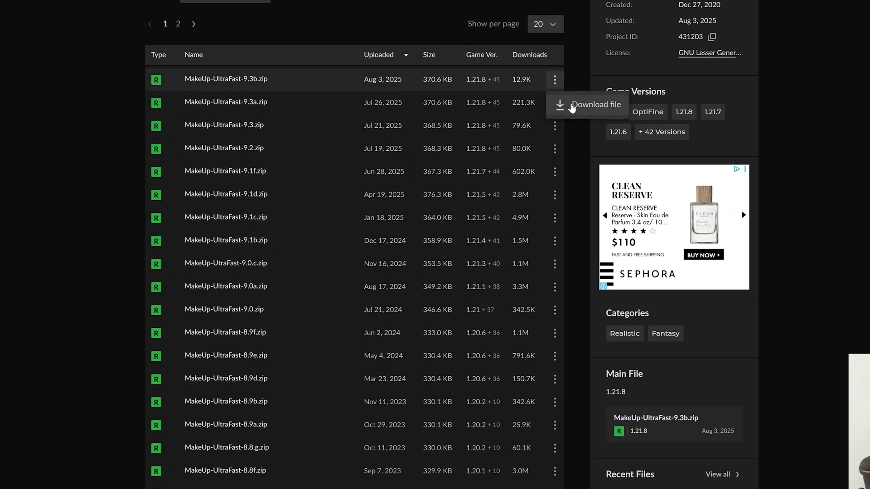
{"action": "left_click", "coordinate": [572, 105]}
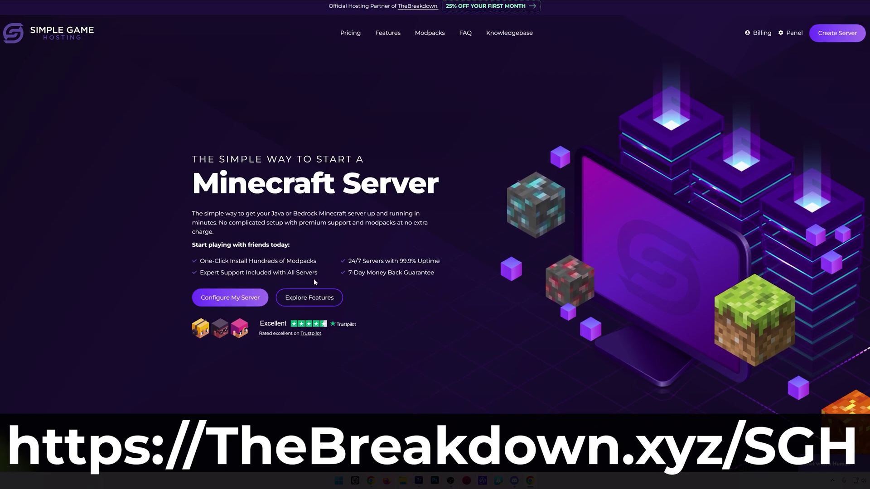
Look over the Simple Game Hosting page and the modpack lists of the different providers in its Modpack Installer
{"action": "scroll", "coordinate": [314, 277], "scroll_direction": "down", "scroll_amount": 6}
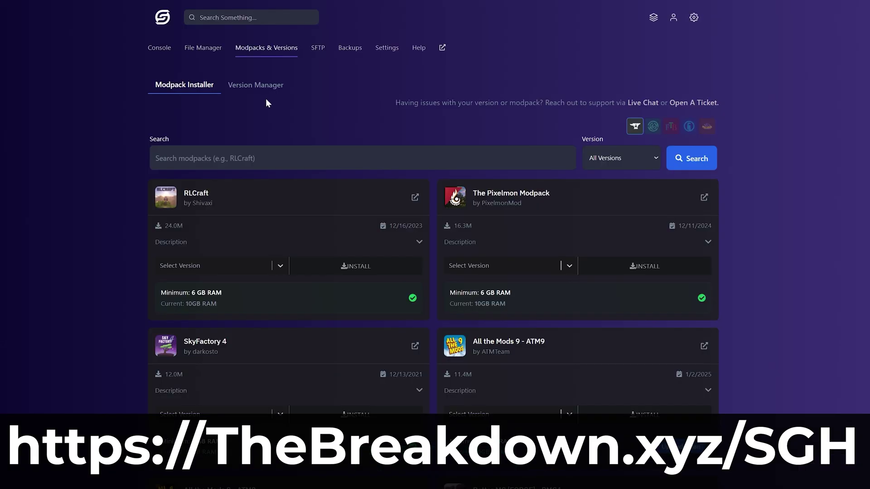
{"action": "left_click", "coordinate": [651, 127]}
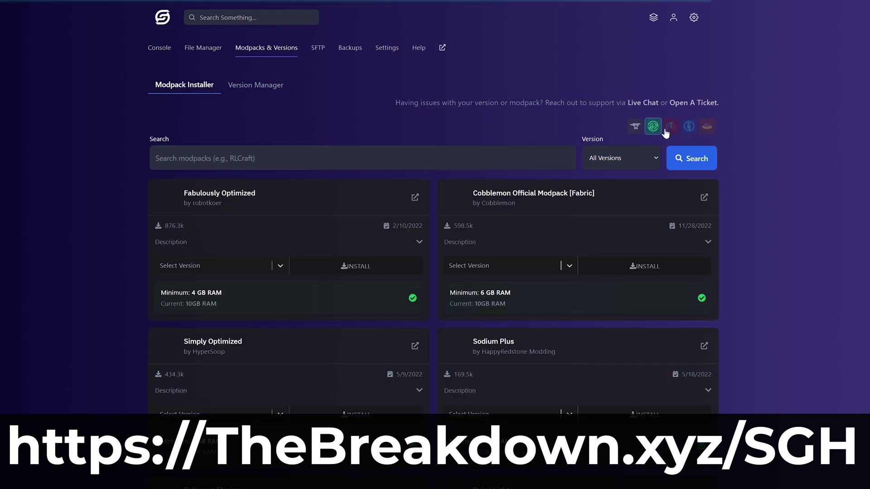
{"action": "left_click", "coordinate": [670, 129]}
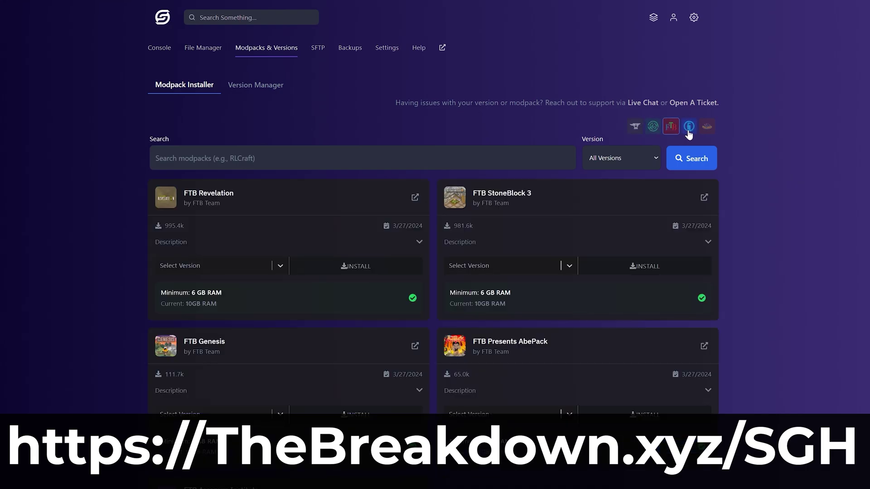
{"action": "left_click", "coordinate": [689, 127]}
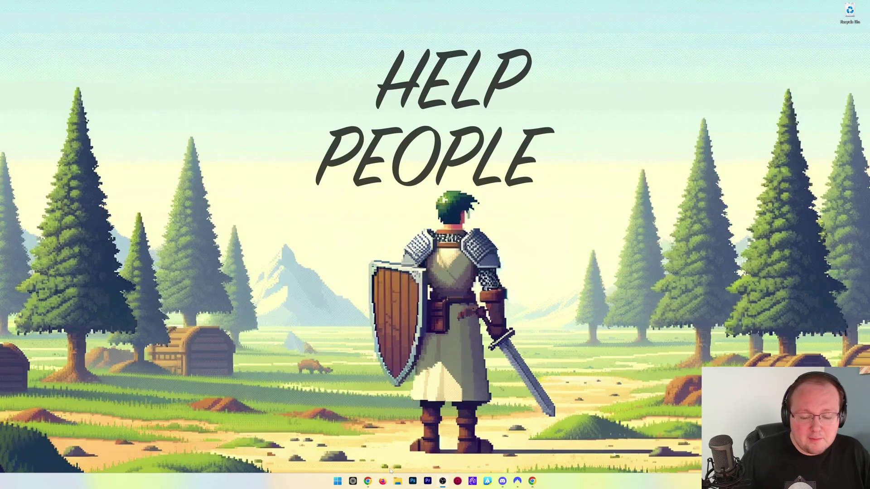
Switch to File Explorer, open the Downloads folder, review both shader zips and select Iris-Installer-3.2.1.jar
{"action": "left_click", "coordinate": [397, 481]}
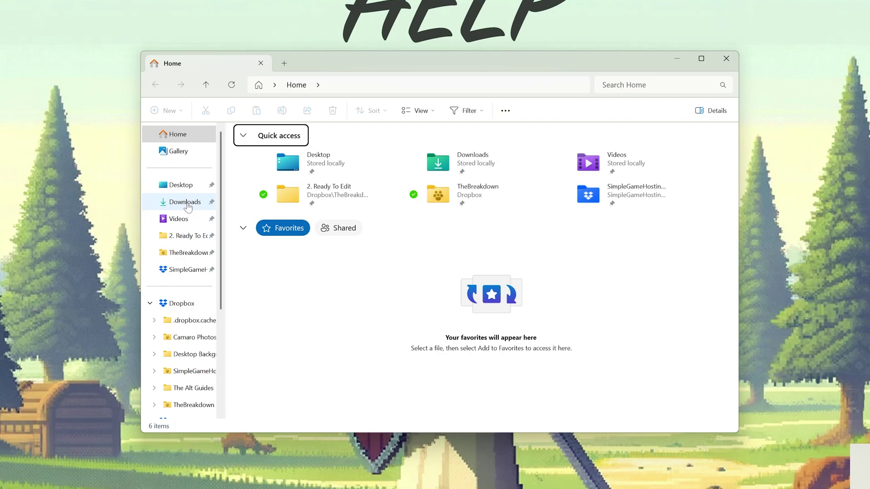
{"action": "left_click", "coordinate": [187, 204]}
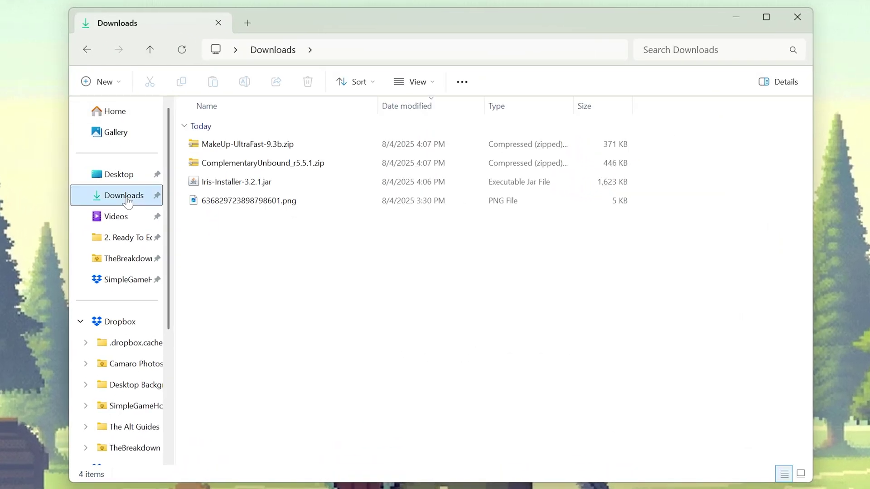
{"action": "left_click", "coordinate": [278, 184]}
{"action": "left_click", "coordinate": [249, 163]}
{"action": "left_click", "coordinate": [245, 144]}
{"action": "left_click", "coordinate": [249, 182]}
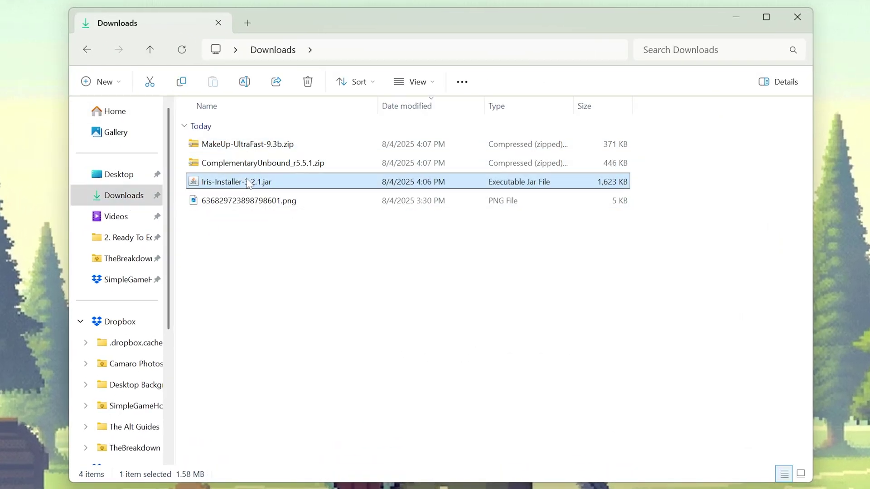
Check which programs are offered for opening Iris-Installer-3.2.1.jar, without opening the file
{"action": "right_click", "coordinate": [250, 184]}
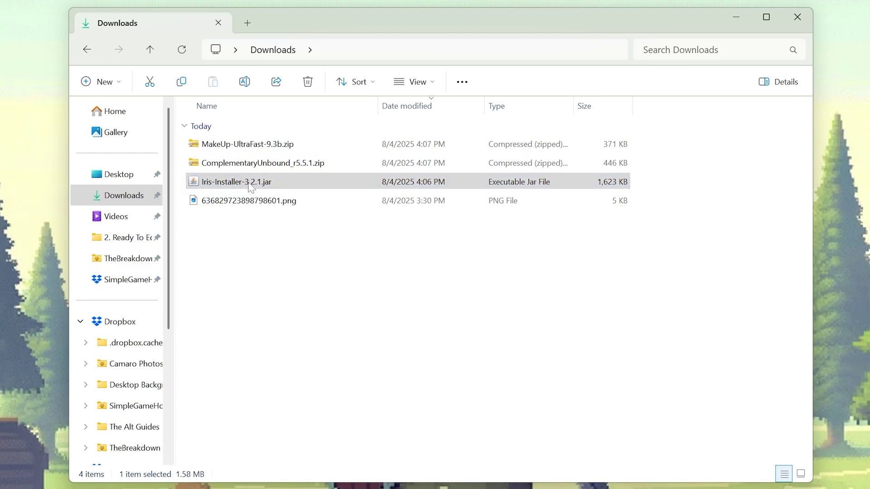
{"action": "mouse_move", "coordinate": [283, 257]}
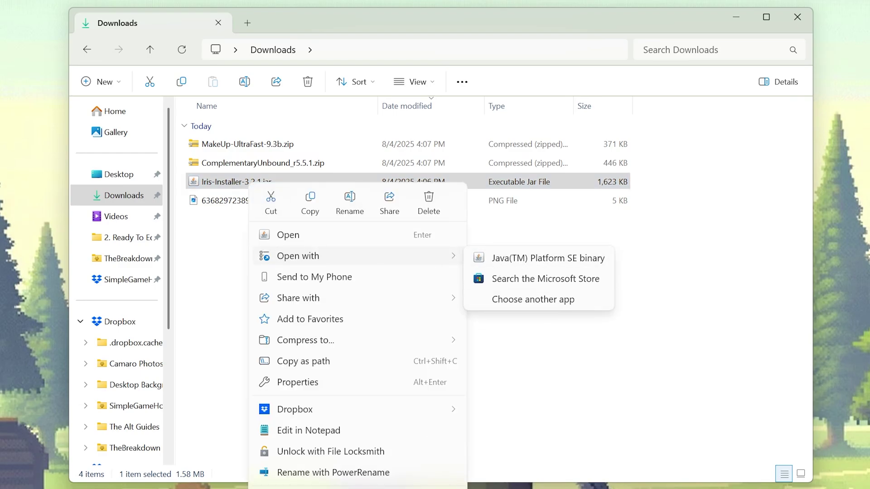
{"action": "key", "text": "Escape"}
{"action": "key", "text": "Escape"}
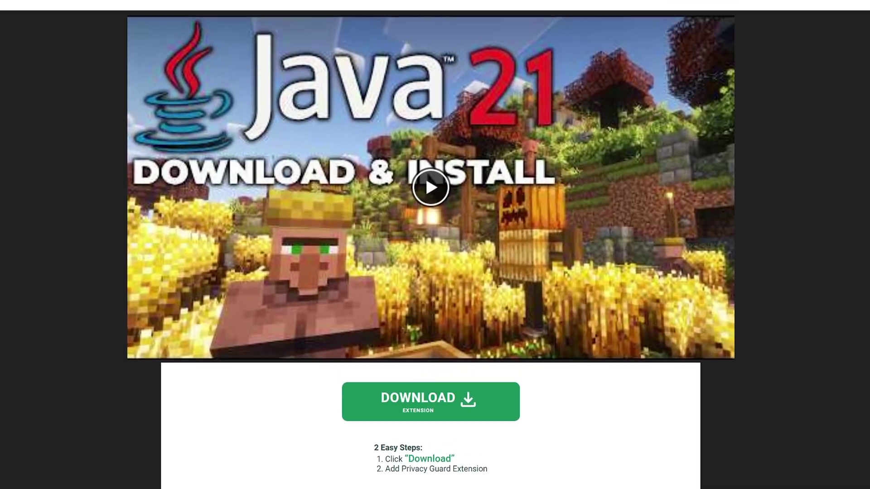
Look through the Java 21 download and install guide for Minecraft mods and servers in the browser
{"action": "scroll", "coordinate": [781, 456], "scroll_direction": "up", "scroll_amount": 2}
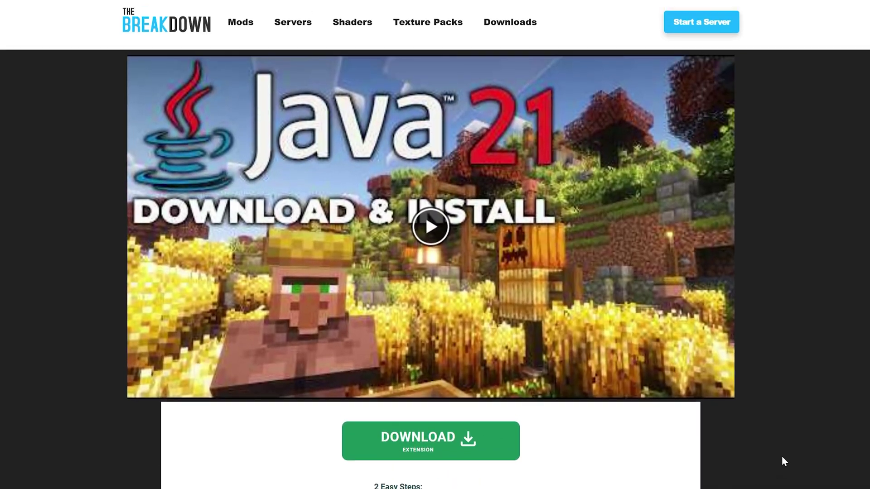
{"action": "scroll", "coordinate": [790, 435], "scroll_direction": "down", "scroll_amount": 10}
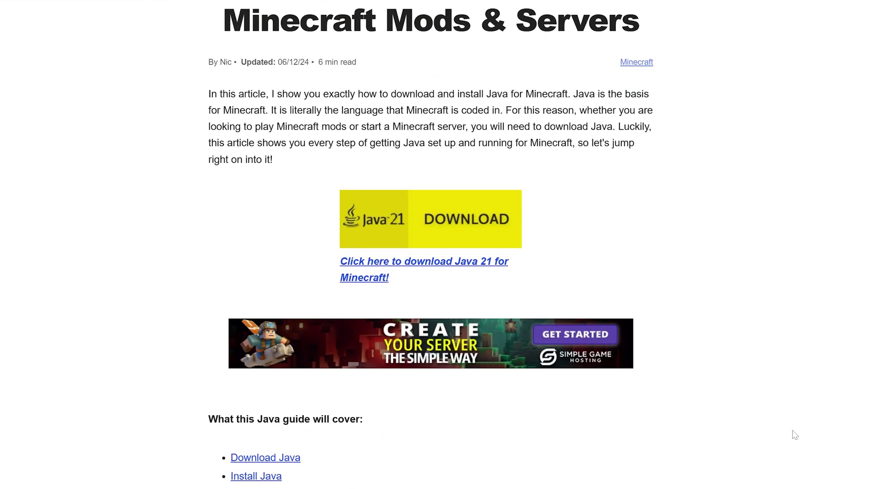
{"action": "scroll", "coordinate": [795, 435], "scroll_direction": "up", "scroll_amount": 10}
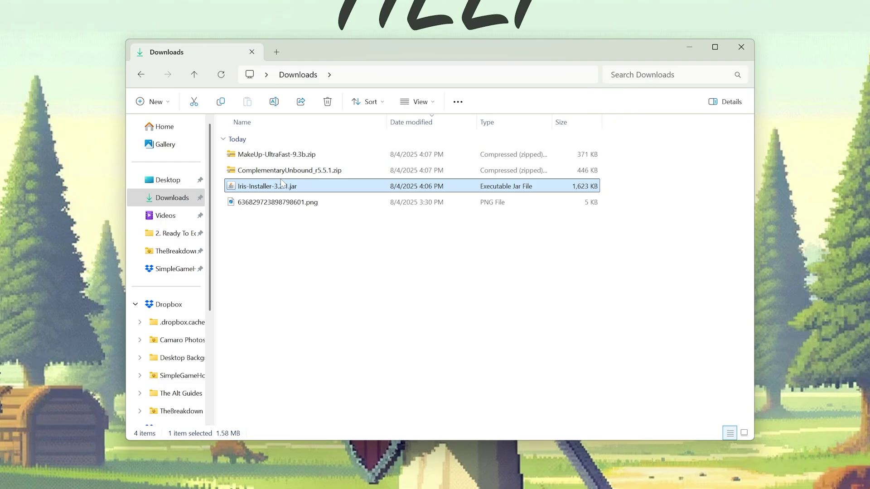
Run Iris-Installer-3.2.1.jar, install Iris Only for game version 1.21.8 into .minecraft, and close the installer
{"action": "right_click", "coordinate": [273, 180]}
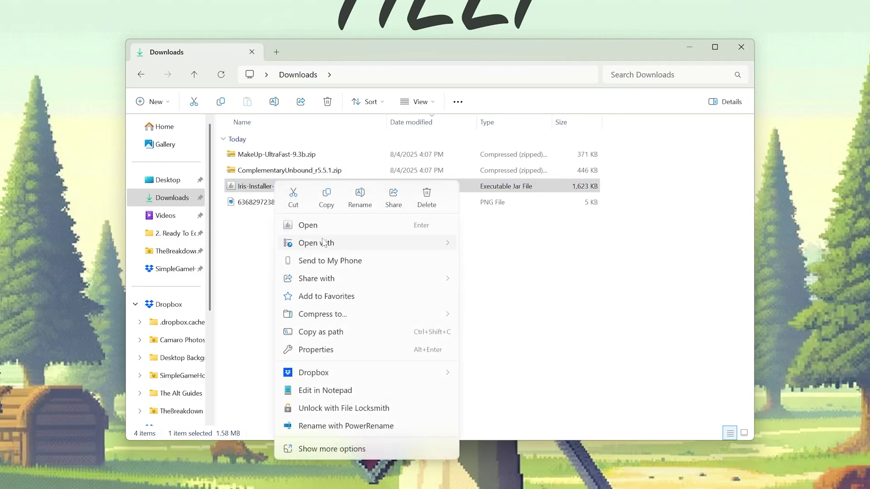
{"action": "mouse_move", "coordinate": [435, 242]}
{"action": "left_click", "coordinate": [471, 247]}
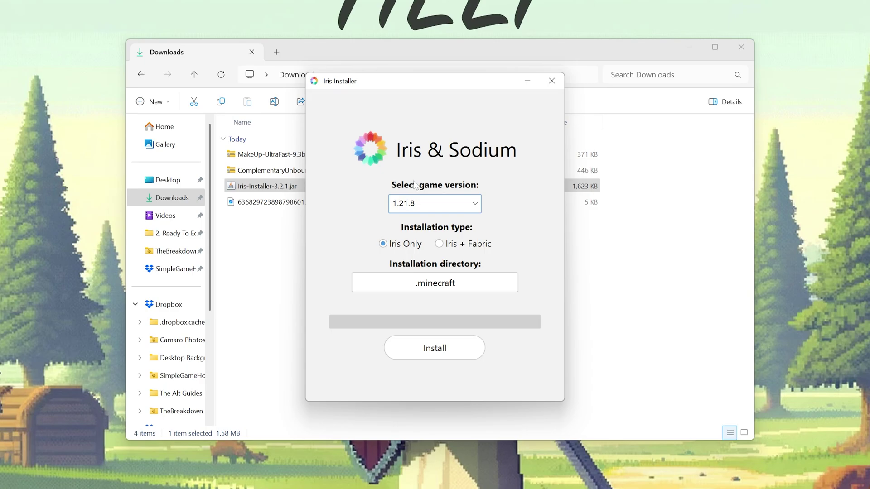
{"action": "left_click", "coordinate": [431, 208]}
{"action": "left_click", "coordinate": [421, 221]}
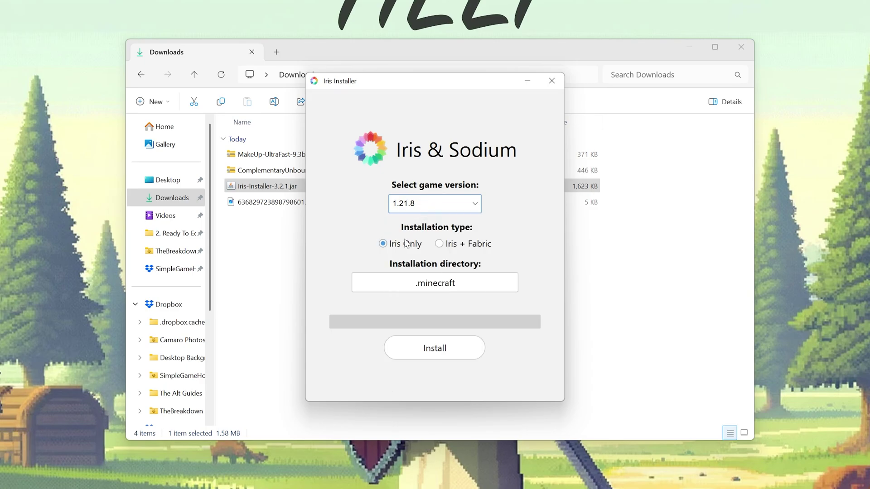
{"action": "left_click", "coordinate": [434, 344]}
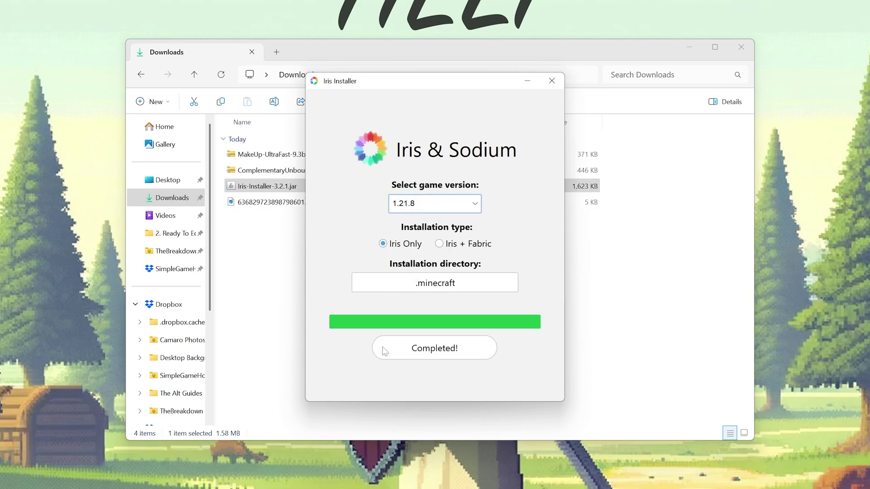
{"action": "left_click", "coordinate": [552, 81]}
Move MakeUp-UltraFast-9.3b.zip and ComplementaryUnbound_r5.5.1.zip from Downloads to the desktop
{"action": "left_click_drag", "start_coordinate": [659, 181], "coordinate": [327, 151]}
{"action": "left_click", "coordinate": [209, 163]}
{"action": "left_click_drag", "start_coordinate": [623, 169], "coordinate": [624, 172]}
{"action": "left_click_drag", "start_coordinate": [299, 156], "coordinate": [82, 18]}
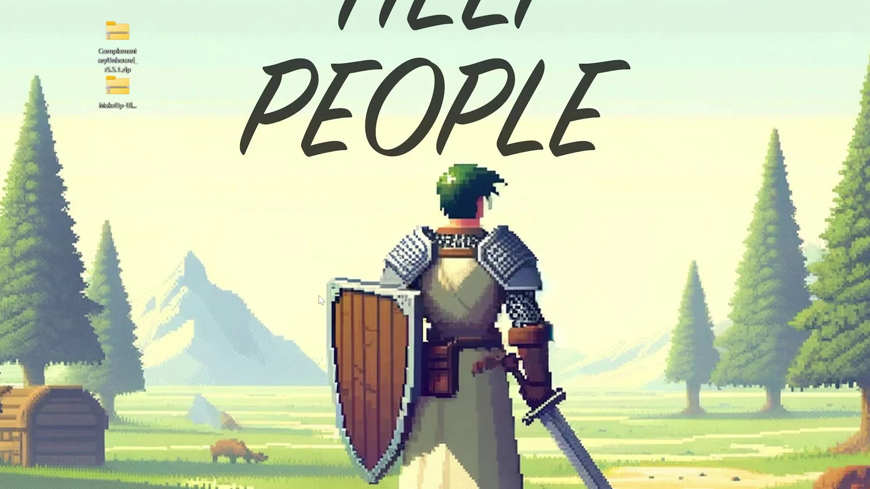
Open Minecraft Launcher and start the Iris & Sodium for 1.21.8 installation of Java Edition
{"action": "key", "text": "super"}
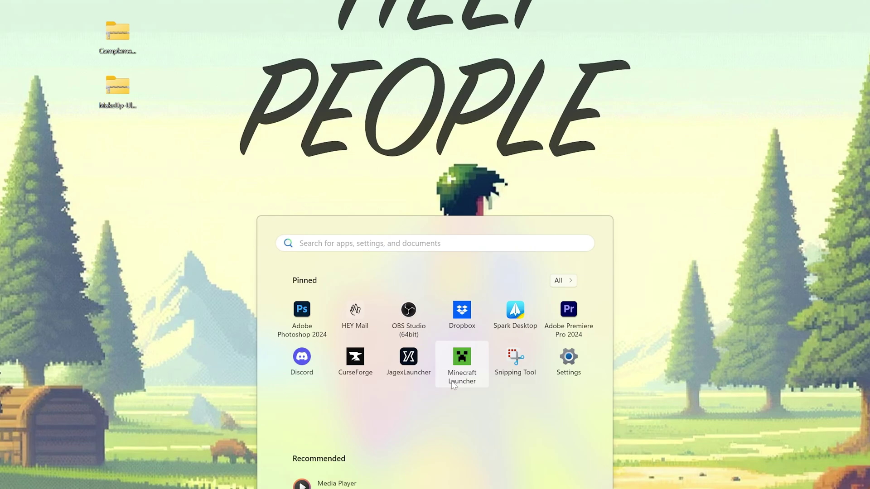
{"action": "left_click", "coordinate": [453, 384]}
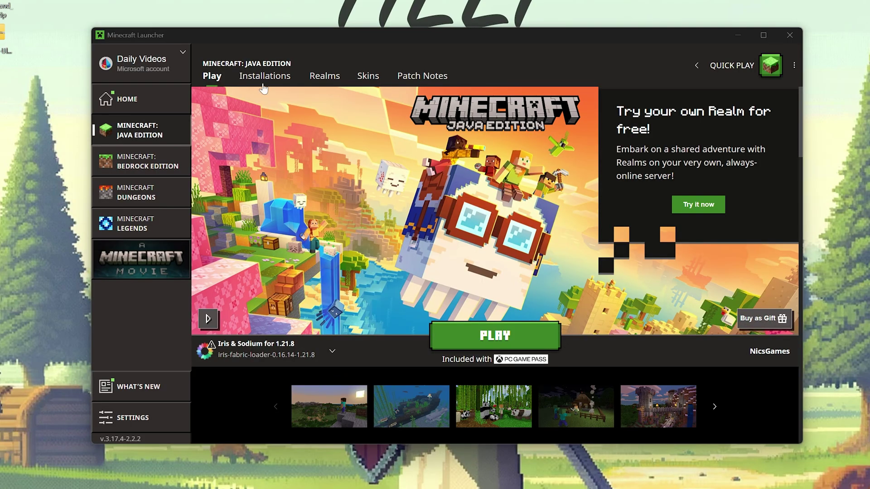
{"action": "left_click", "coordinate": [263, 77]}
{"action": "mouse_move", "coordinate": [287, 195]}
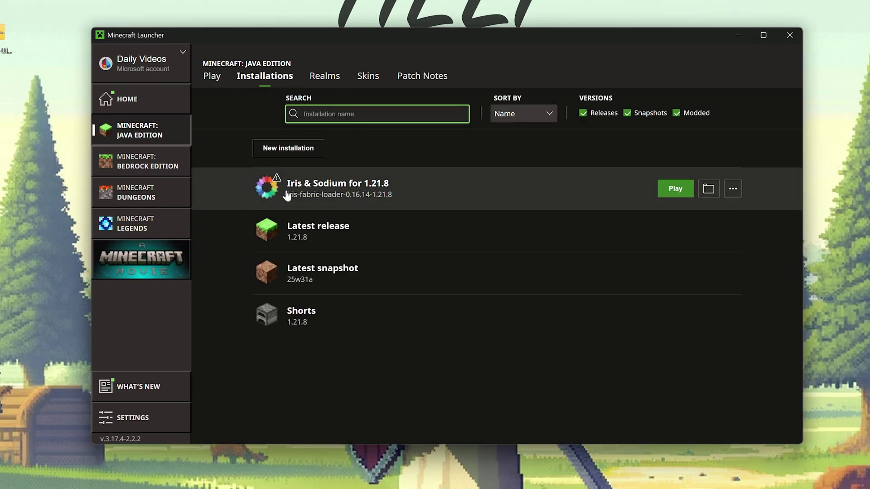
{"action": "left_click", "coordinate": [674, 190]}
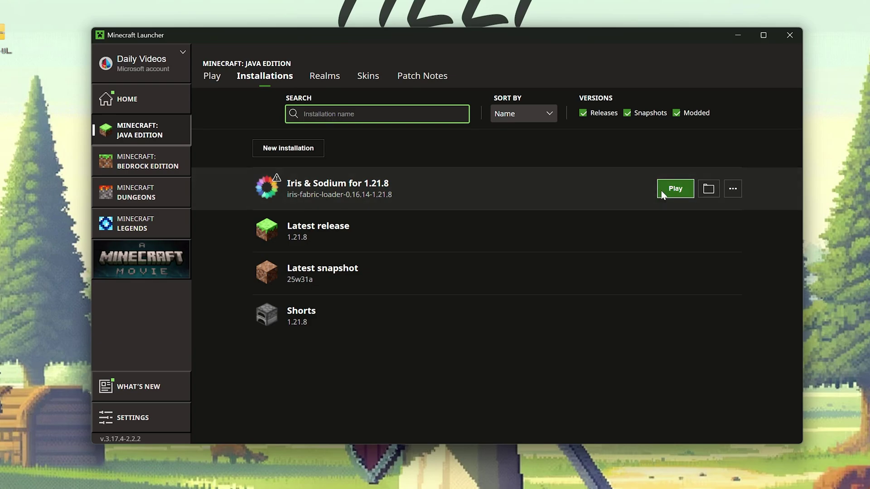
{"action": "left_click", "coordinate": [568, 302]}
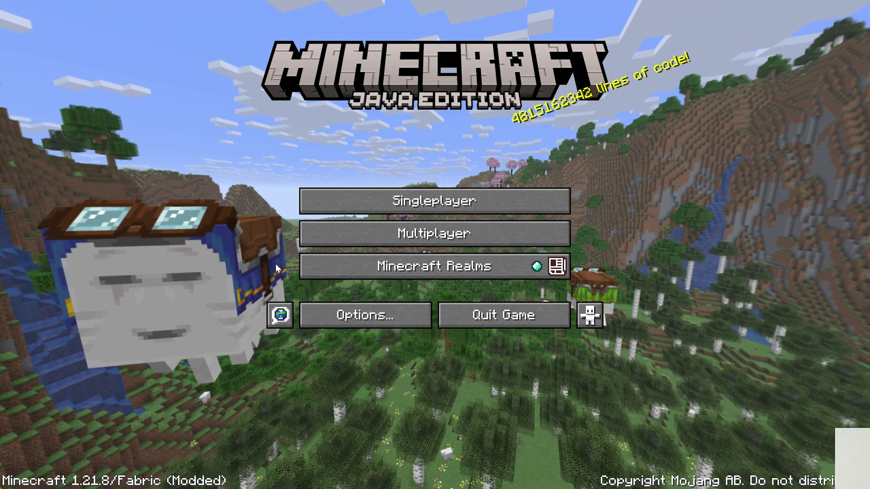
Add both shader zips to the Shader Packs list in the video settings and apply ComplementaryUnbound_r5.5.1.zip
{"action": "left_click", "coordinate": [349, 311]}
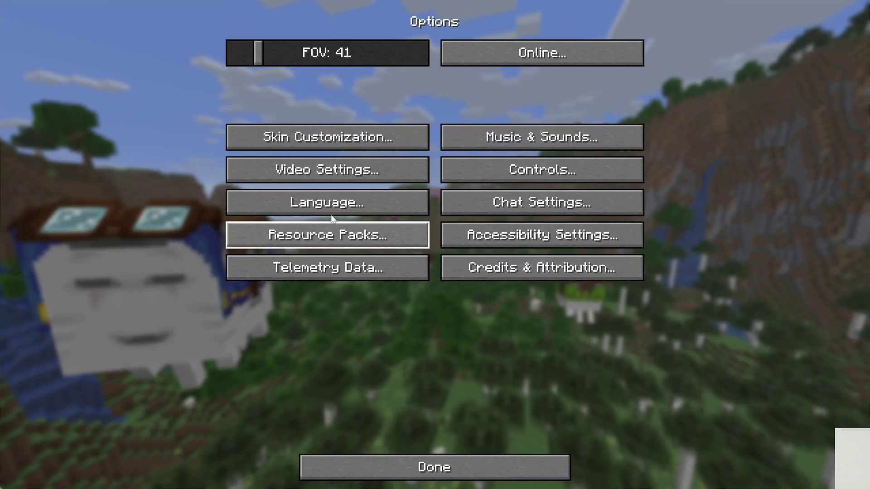
{"action": "left_click", "coordinate": [327, 170]}
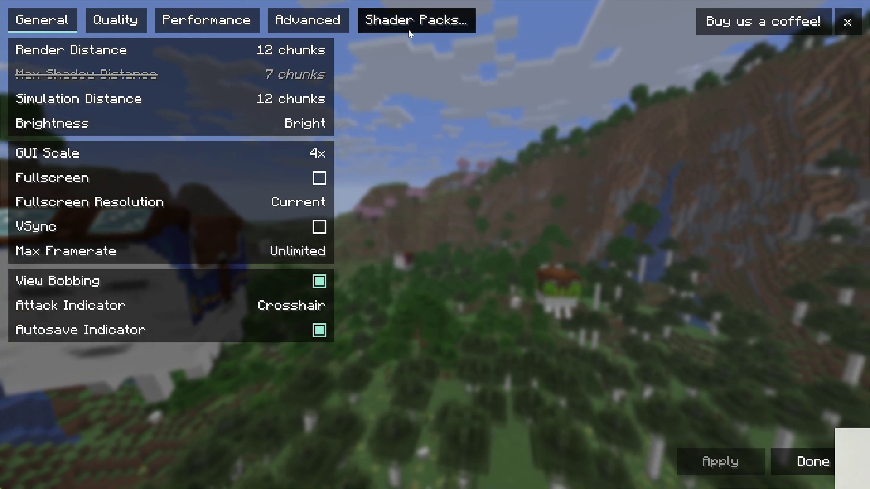
{"action": "left_click", "coordinate": [409, 27]}
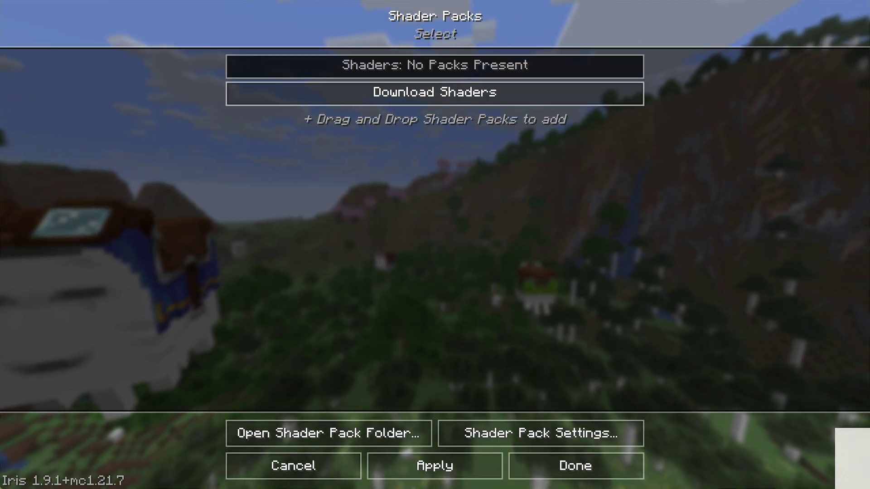
{"action": "left_click_drag", "start_coordinate": [532, 210], "coordinate": [371, 221]}
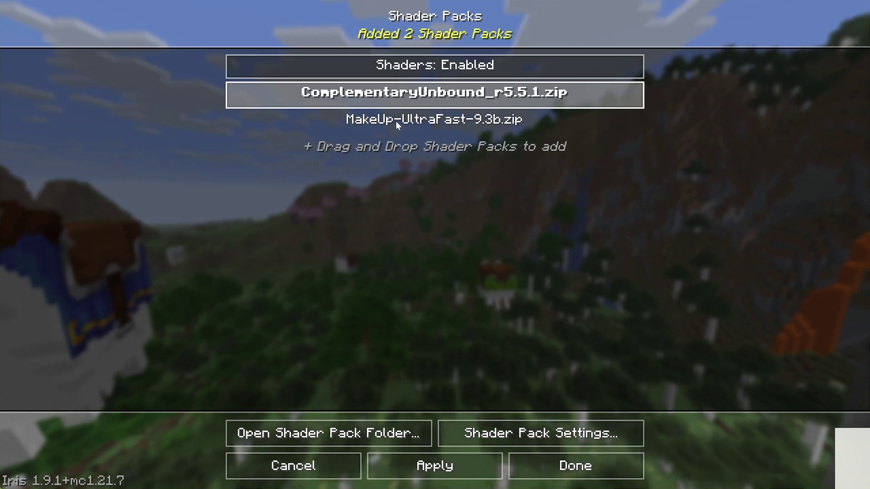
{"action": "left_click", "coordinate": [407, 96]}
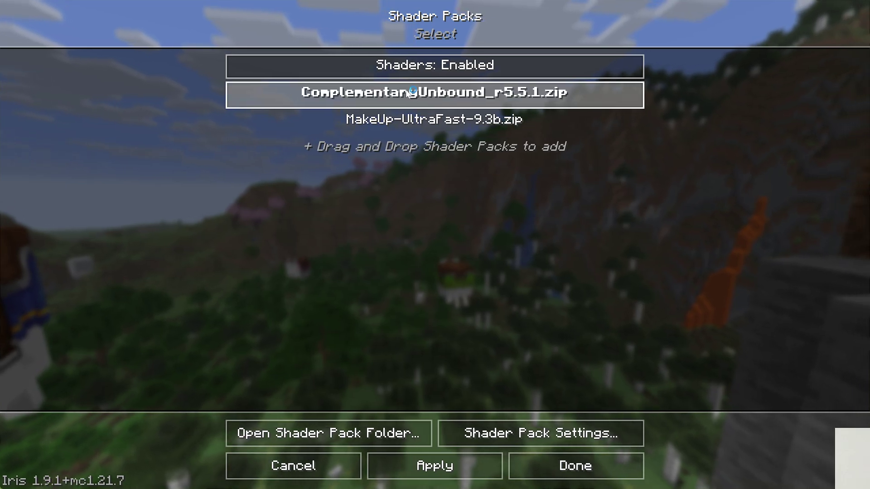
{"action": "left_click", "coordinate": [436, 465]}
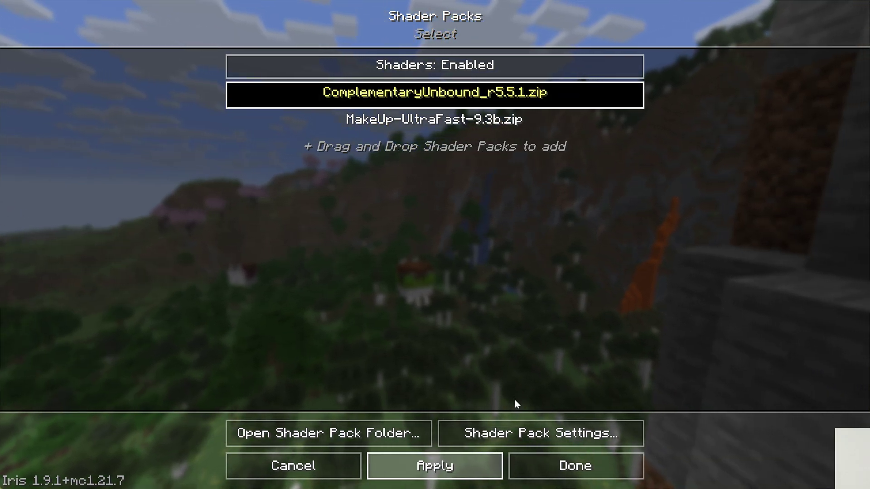
Cycle the ComplementaryUnbound profile through its presets back to High (Default) and look into the Lighting settings
{"action": "left_click", "coordinate": [509, 435]}
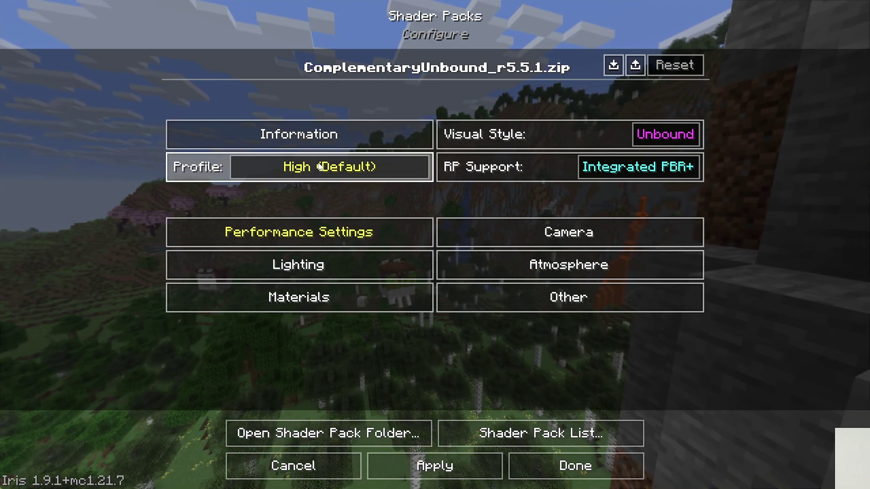
{"action": "left_click", "coordinate": [317, 165]}
{"action": "left_click", "coordinate": [318, 170]}
{"action": "left_click", "coordinate": [320, 176]}
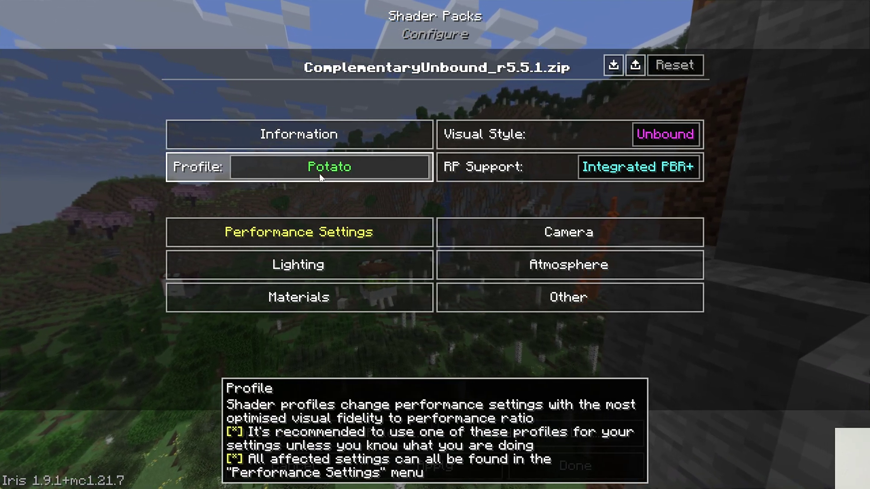
{"action": "left_click", "coordinate": [320, 175]}
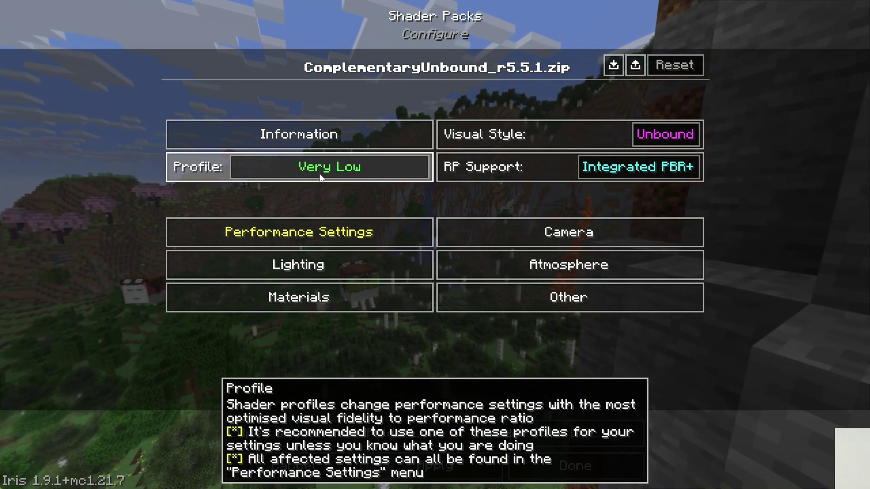
{"action": "left_click", "coordinate": [320, 176]}
{"action": "left_click", "coordinate": [320, 176]}
{"action": "left_click", "coordinate": [320, 176]}
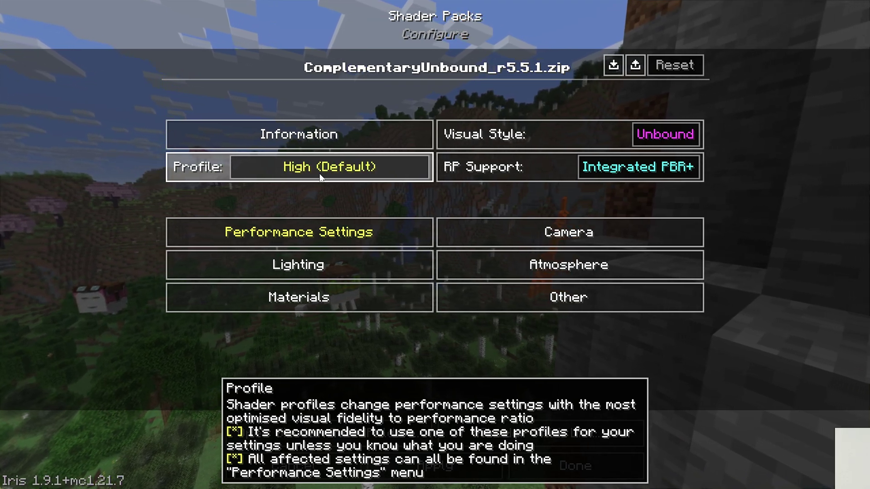
{"action": "left_click", "coordinate": [308, 266]}
Finish the shader pack settings and leave the options for the title screen
{"action": "left_click", "coordinate": [557, 469]}
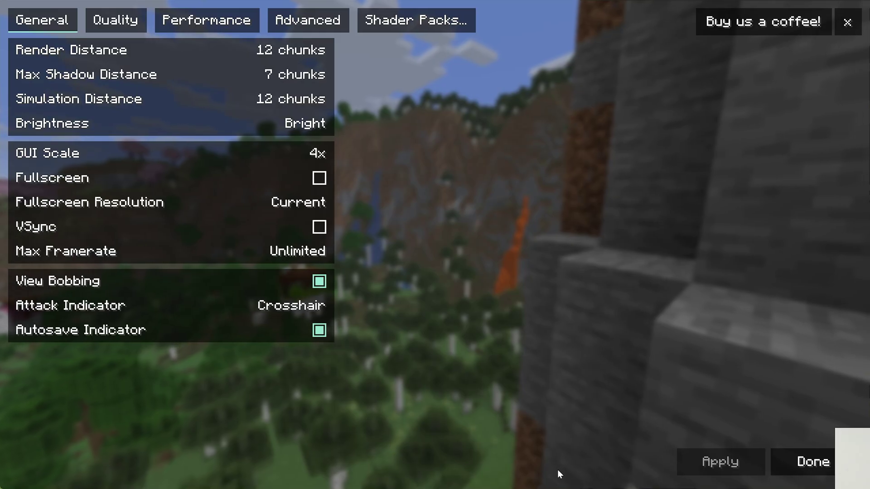
{"action": "left_click", "coordinate": [805, 464]}
{"action": "left_click", "coordinate": [493, 471]}
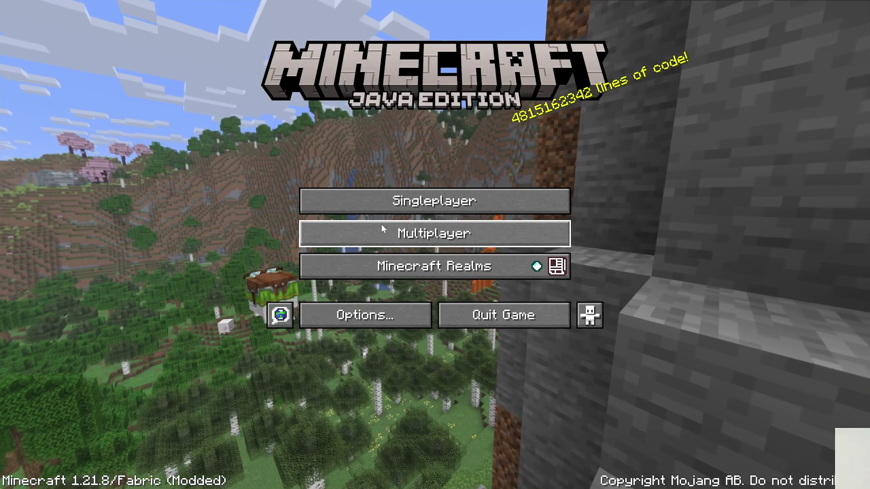
Proceed past the third-party online play caution and join the SimpleGameHosting multiplayer server
{"action": "left_click", "coordinate": [383, 229]}
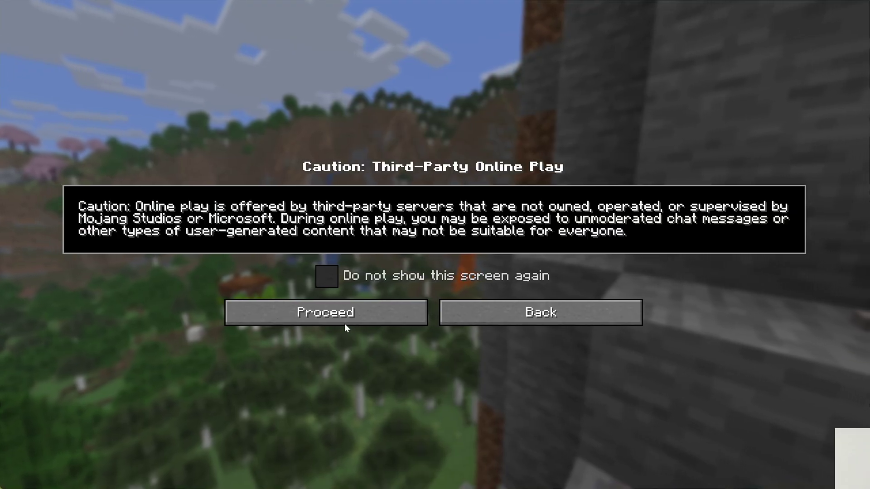
{"action": "left_click", "coordinate": [339, 312]}
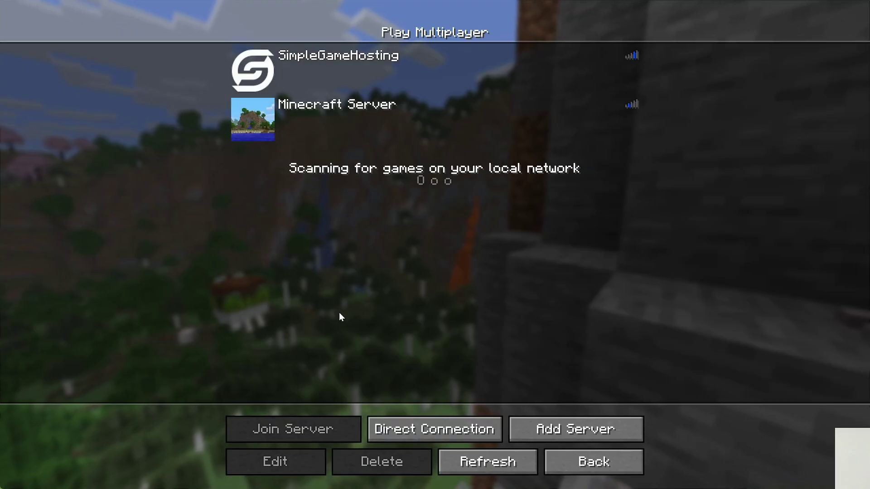
{"action": "left_click", "coordinate": [326, 69]}
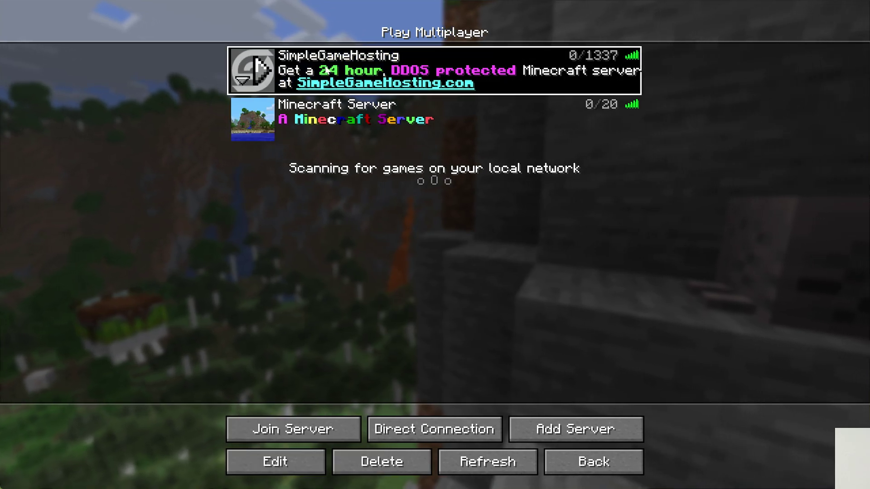
{"action": "double_click", "coordinate": [412, 54]}
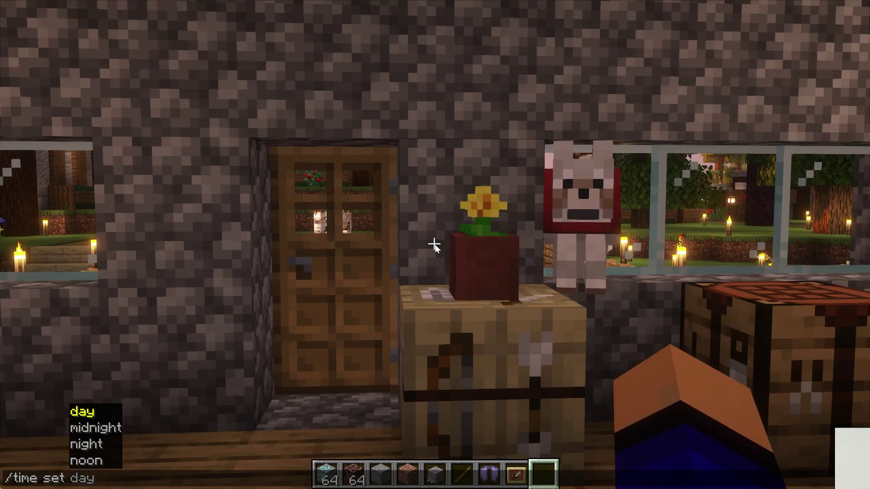
Set the world time to day with /time set day and walk out through the wooden door to the crop field
{"action": "key", "text": "Return"}
{"action": "key", "text": "e"}
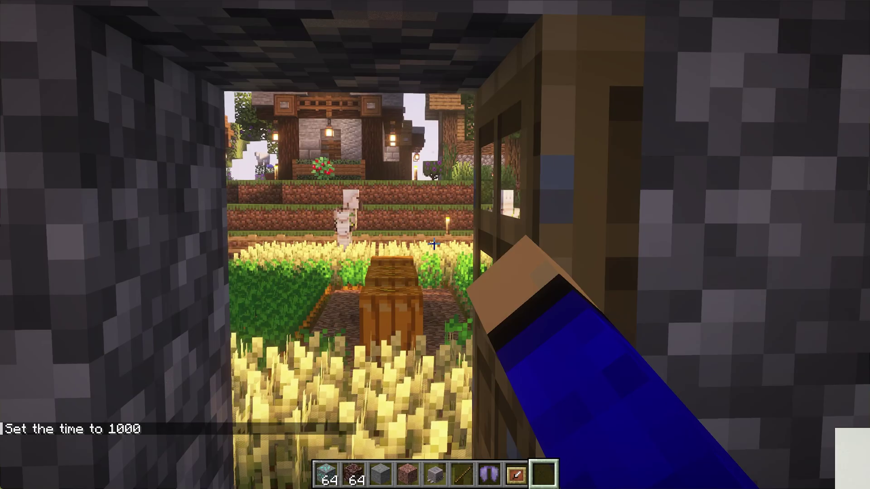
{"action": "key", "text": "w"}
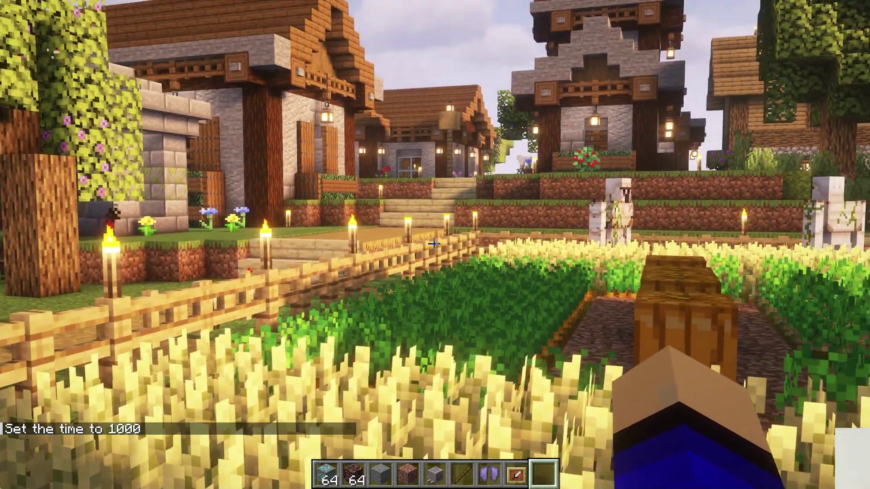
Switch the active shader pack to MakeUp-UltraFast-9.3b.zip in the in-game video settings, apply it, and return to the game
{"action": "key", "text": "Escape"}
{"action": "left_click", "coordinate": [410, 246]}
{"action": "left_click", "coordinate": [380, 169]}
{"action": "left_click", "coordinate": [403, 20]}
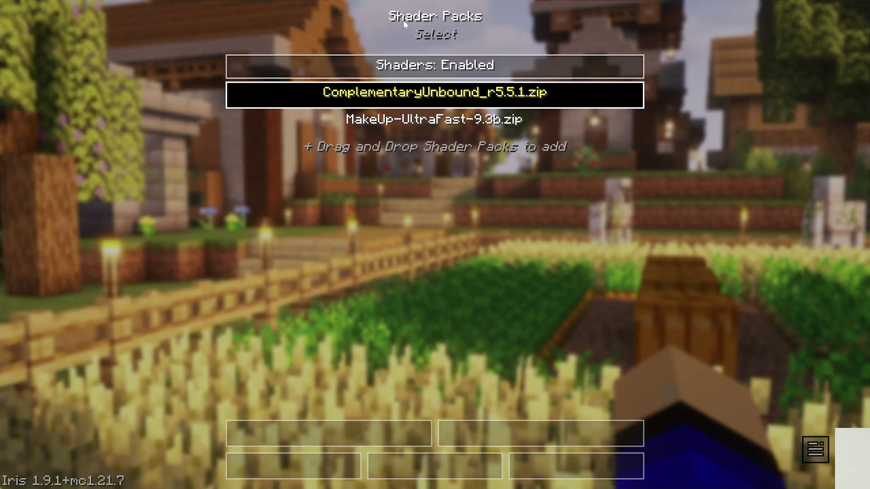
{"action": "left_click", "coordinate": [408, 121]}
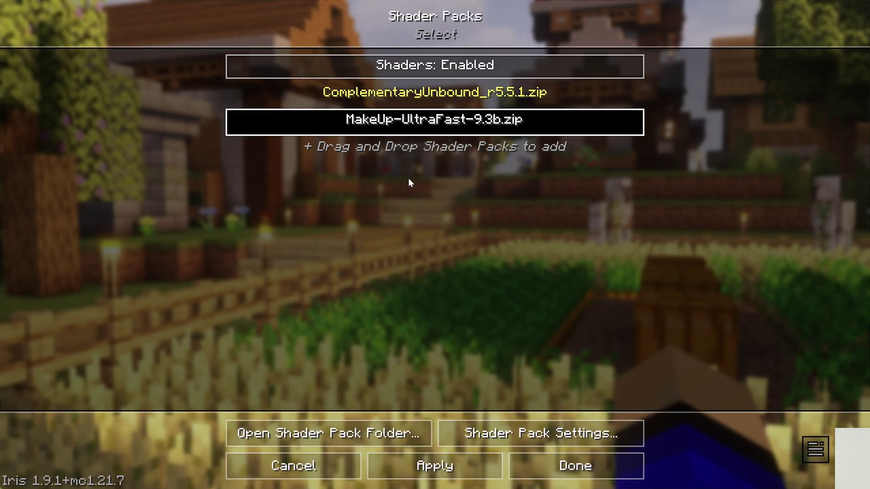
{"action": "left_click", "coordinate": [390, 468]}
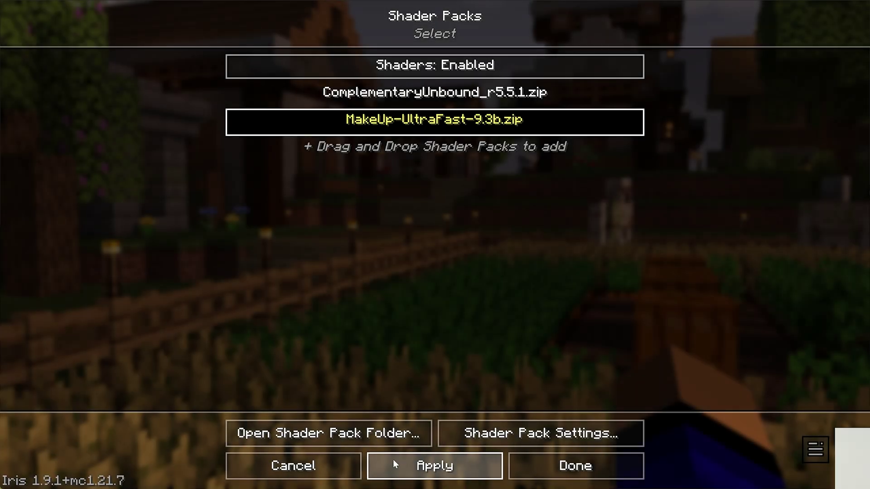
{"action": "key", "text": "Escape"}
{"action": "key", "text": "Escape"}
{"action": "key", "text": "Escape"}
{"action": "key", "text": "Escape"}
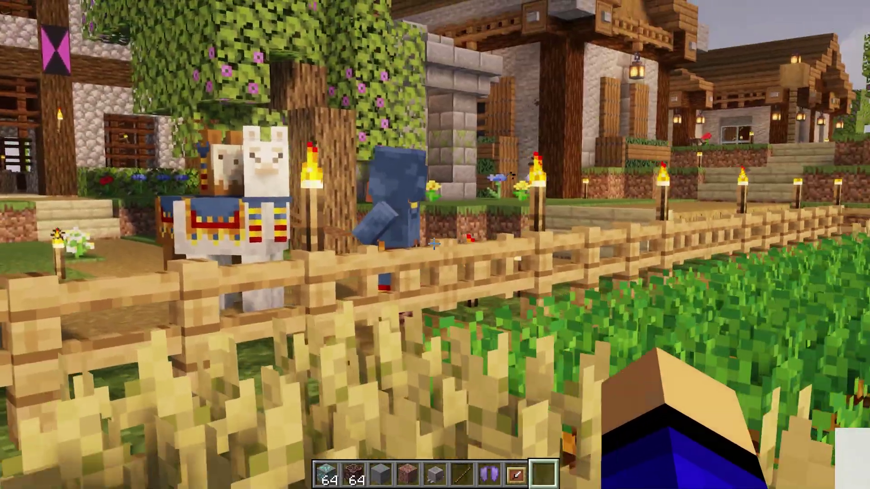
Walk along the fenced crop field and into the cobblestone house to examine the scene with the MakeUp-UltraFast shaders
{"action": "key", "text": "w"}
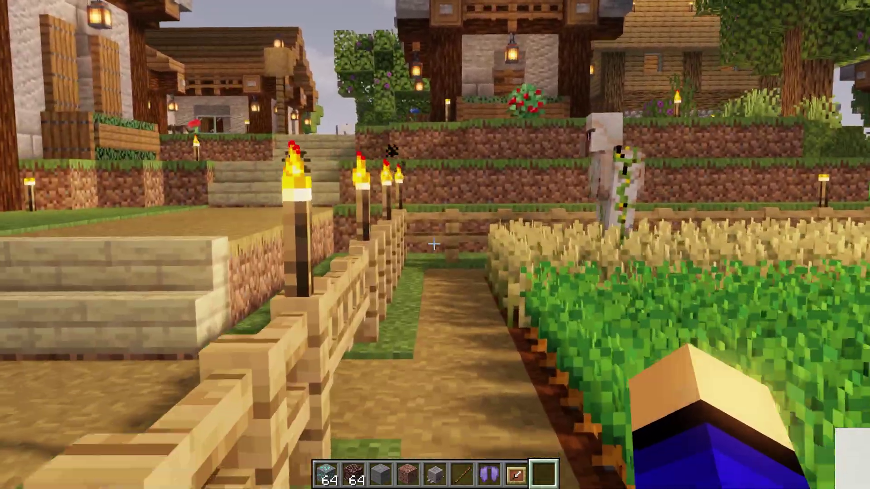
{"action": "key", "text": "w"}
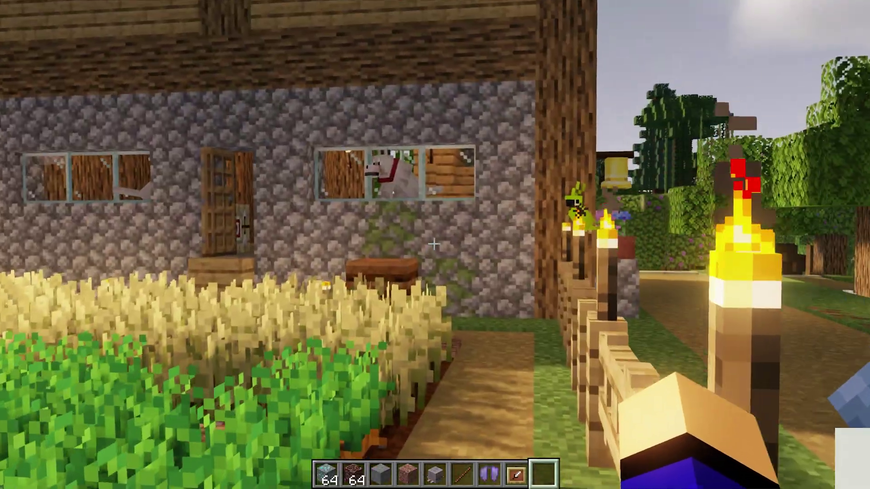
{"action": "key", "text": "w"}
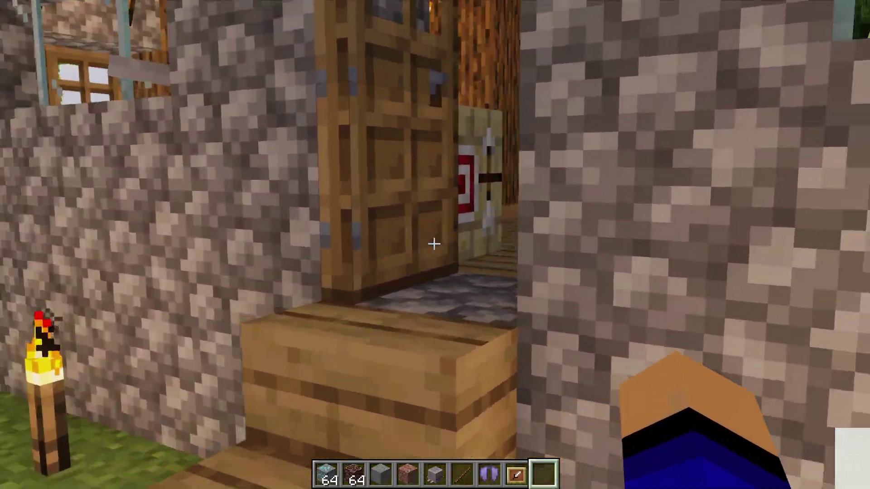
{"action": "right_click", "coordinate": [434, 245]}
{"action": "key", "text": "w"}
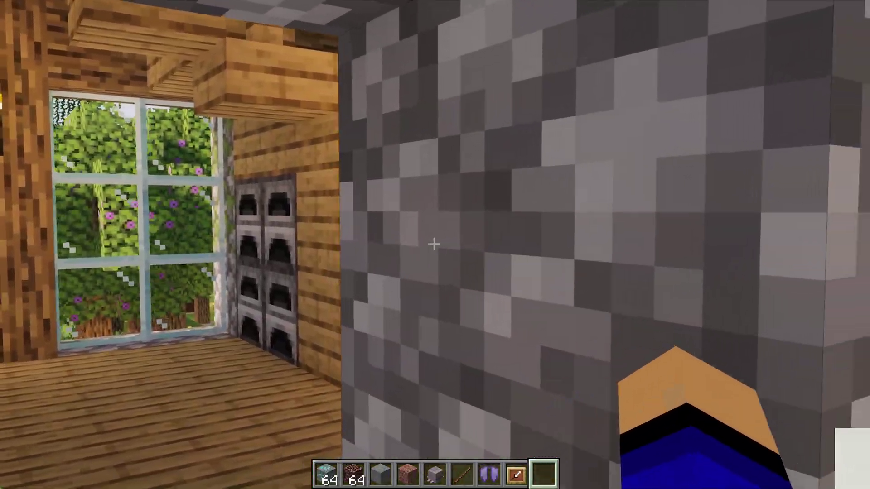